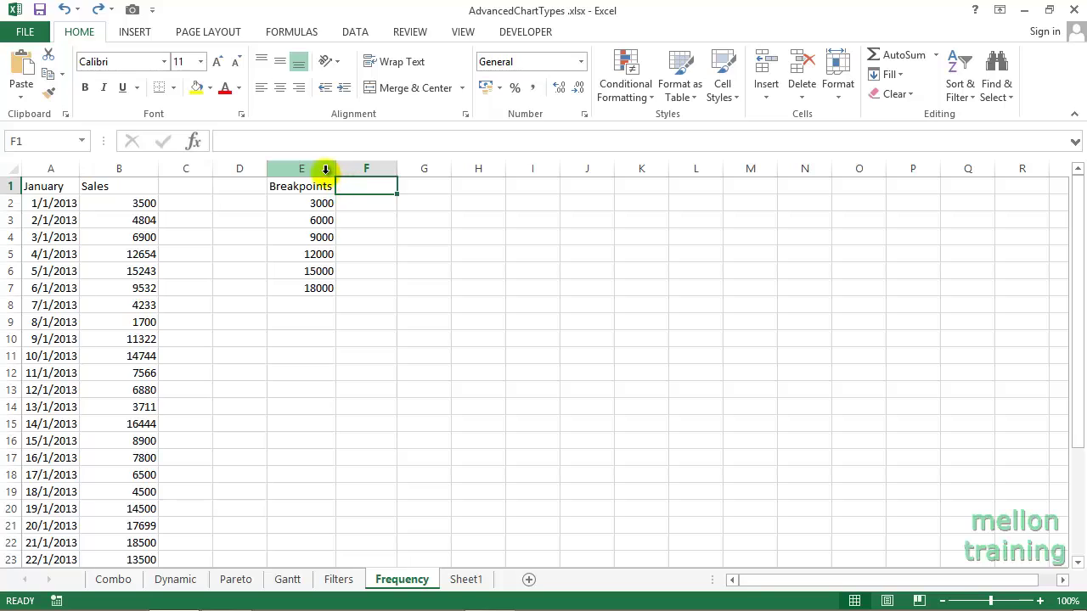
Enter the heading 'Frequency' in F1, beside the Breakpoints column
left_click(322, 167)
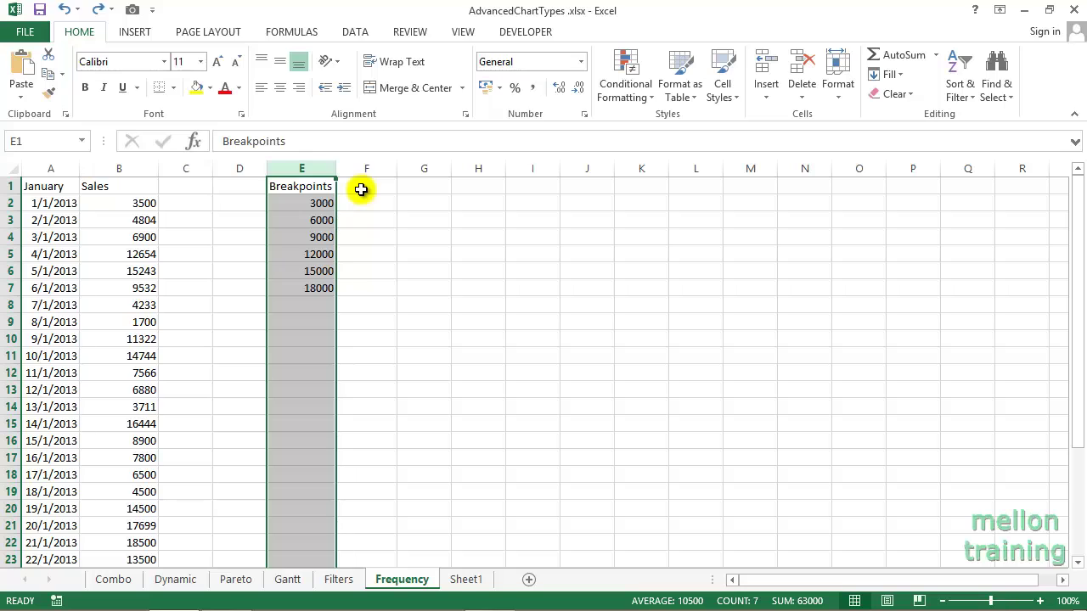
left_click(361, 190)
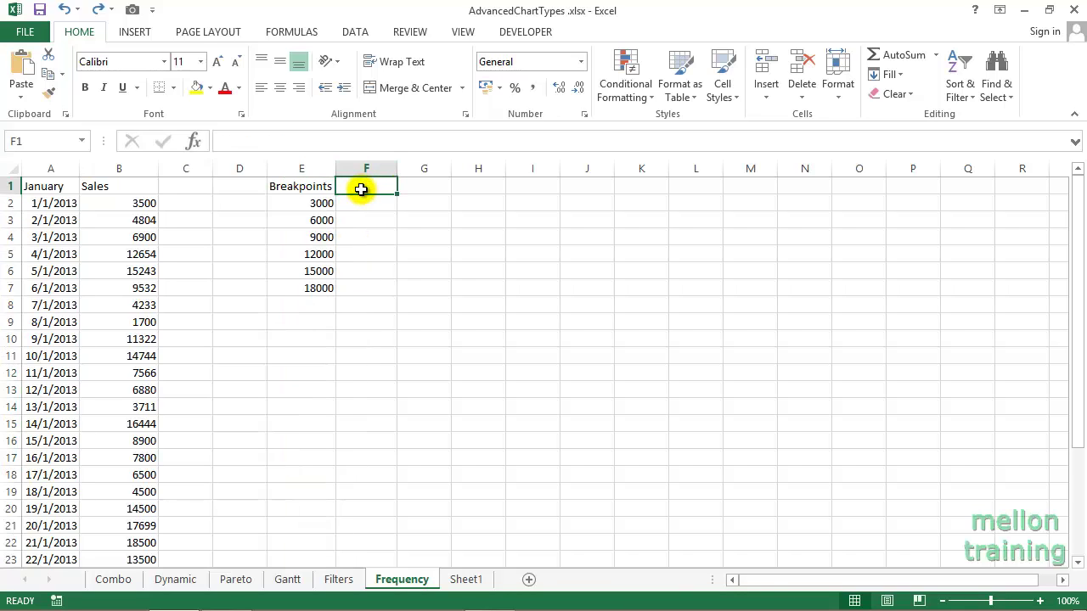
type("od")
key("BackSpace")
key("BackSpace")
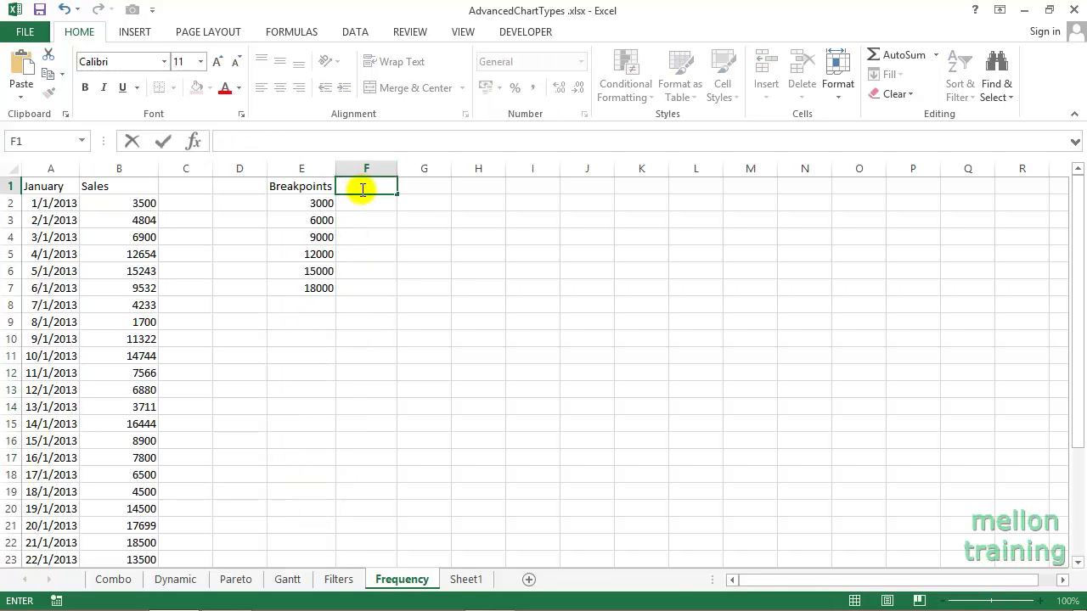
type("Frequen")
type("cy")
key("Return")
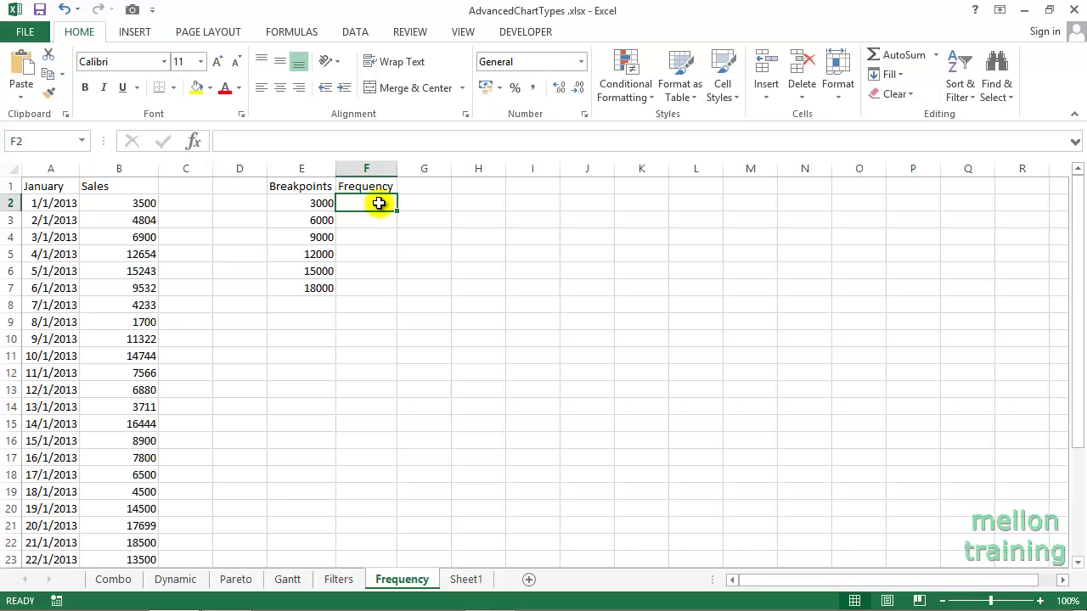
Enter =FREQUENCY(B:B;E2:E7) as an array formula across F2:F7, yielding counts 1, 6, 8, 4, 7, 4
left_click_drag(376, 208, 378, 288)
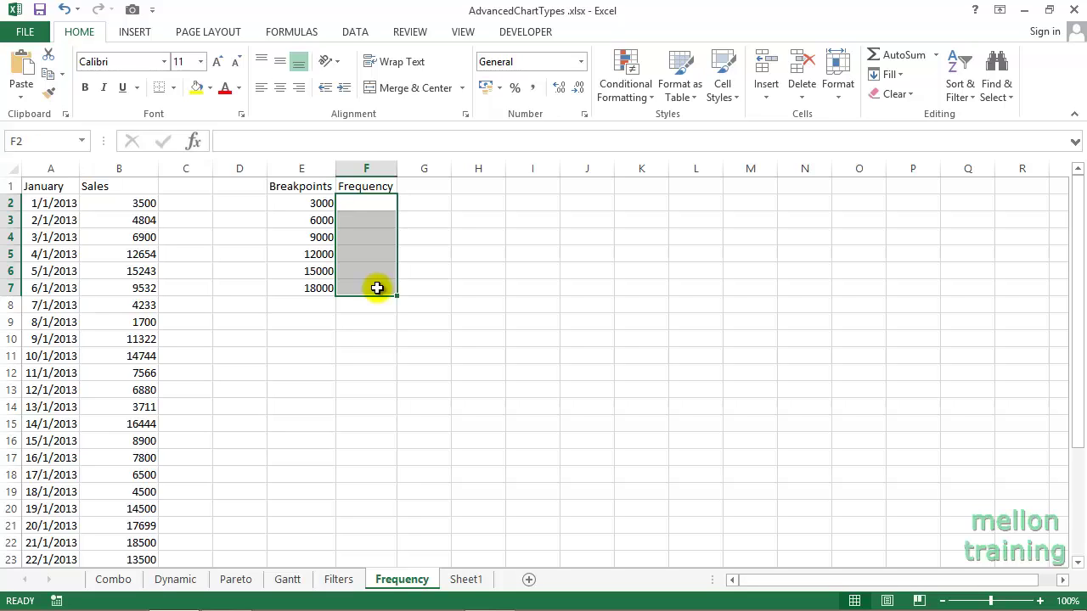
left_click(238, 141)
type("=")
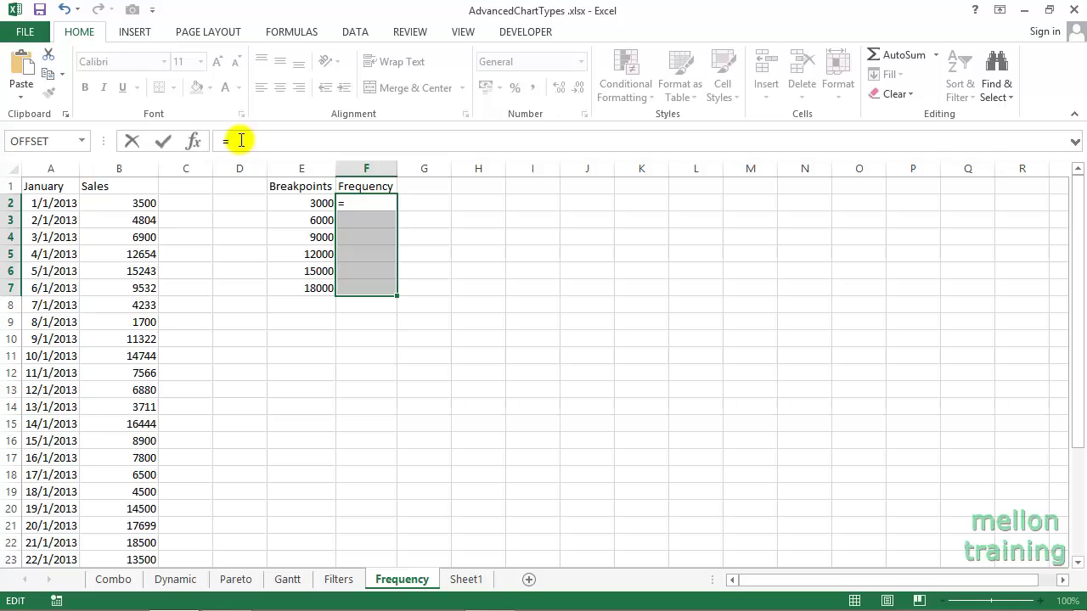
type("fre")
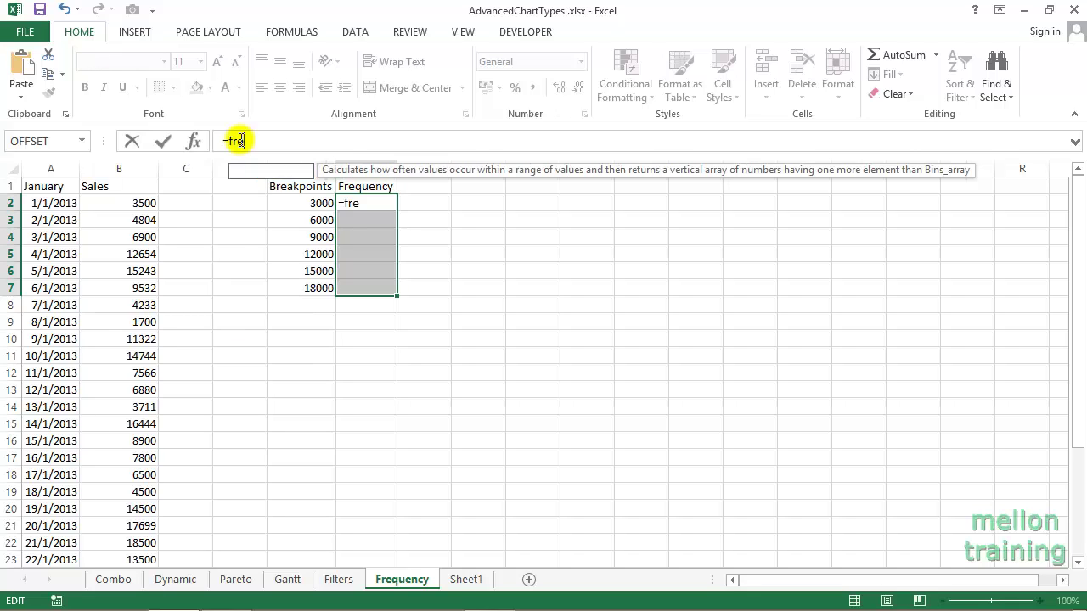
type("quency")
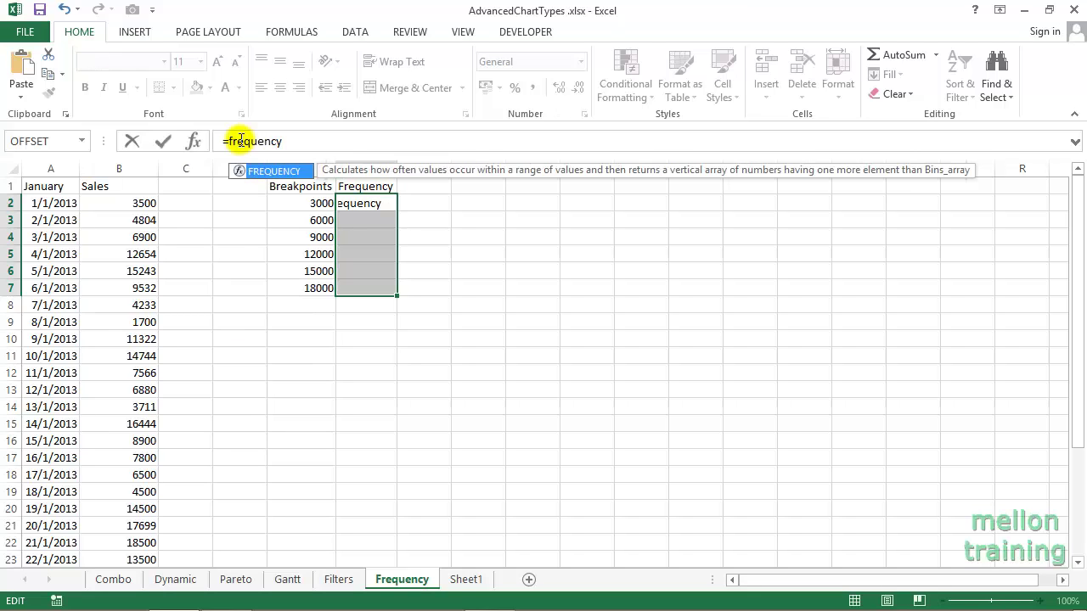
type("(")
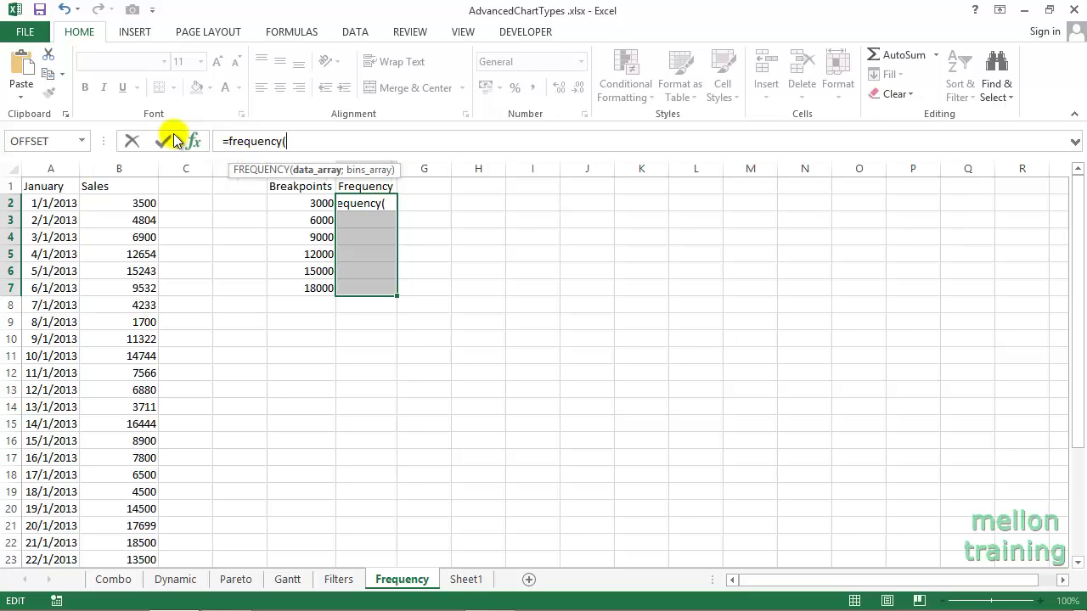
left_click(138, 173)
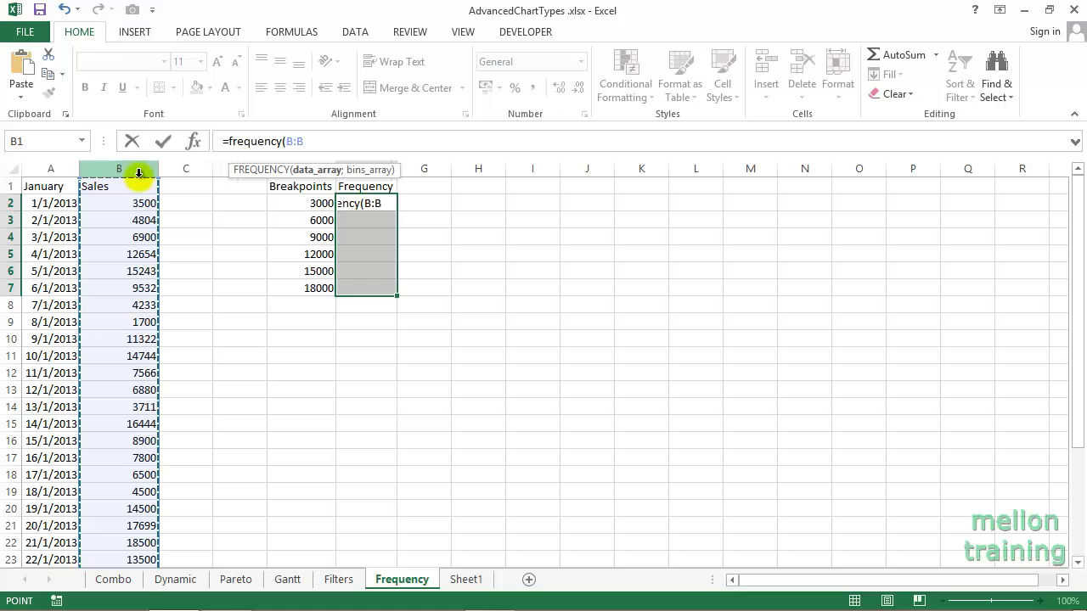
type(";")
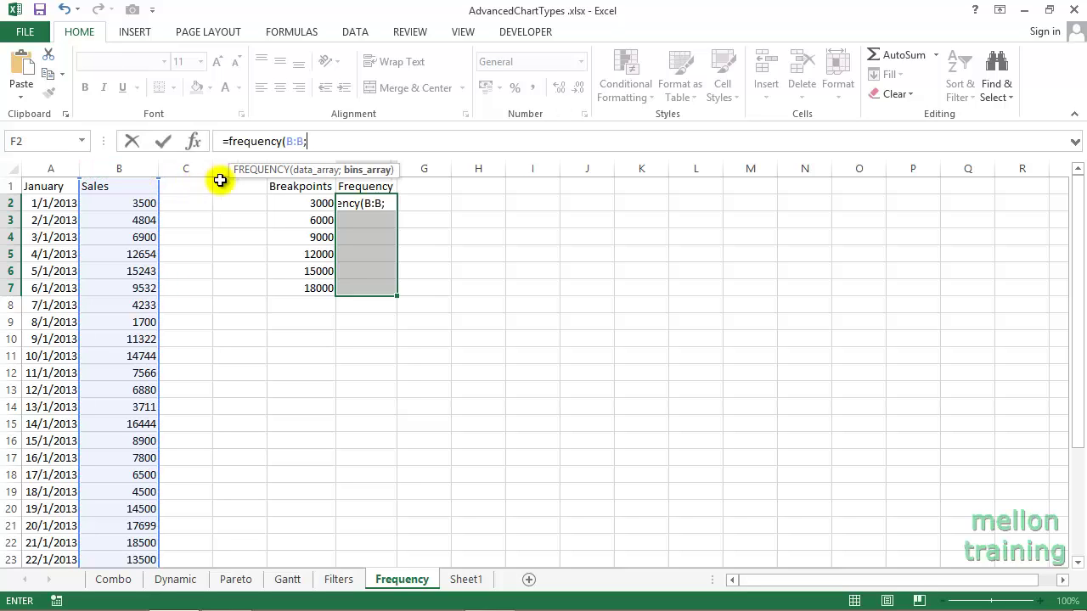
left_click_drag(299, 203, 299, 286)
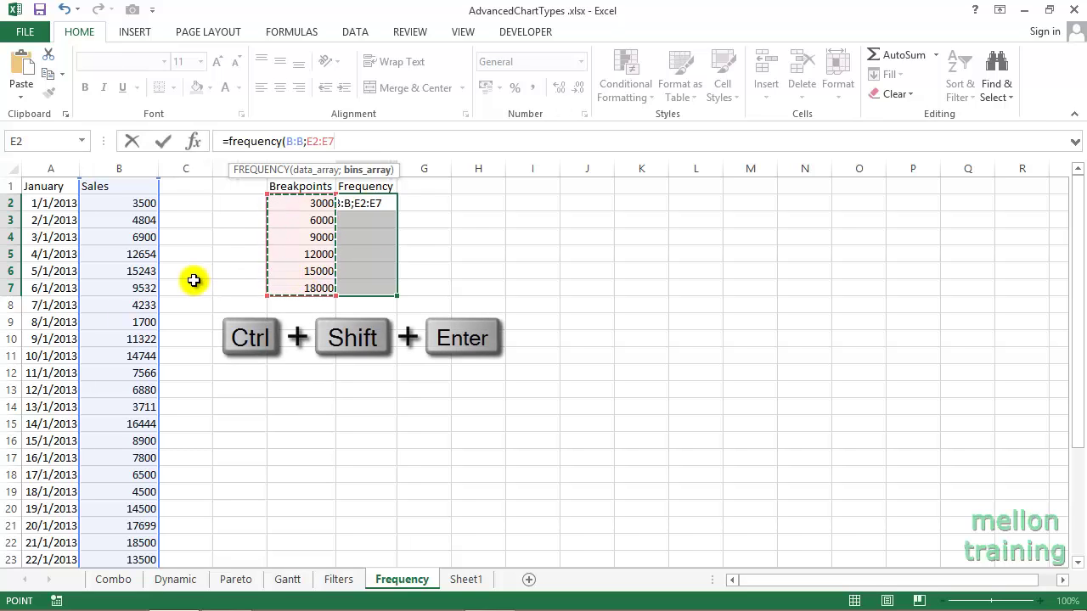
key("ctrl+shift+Return")
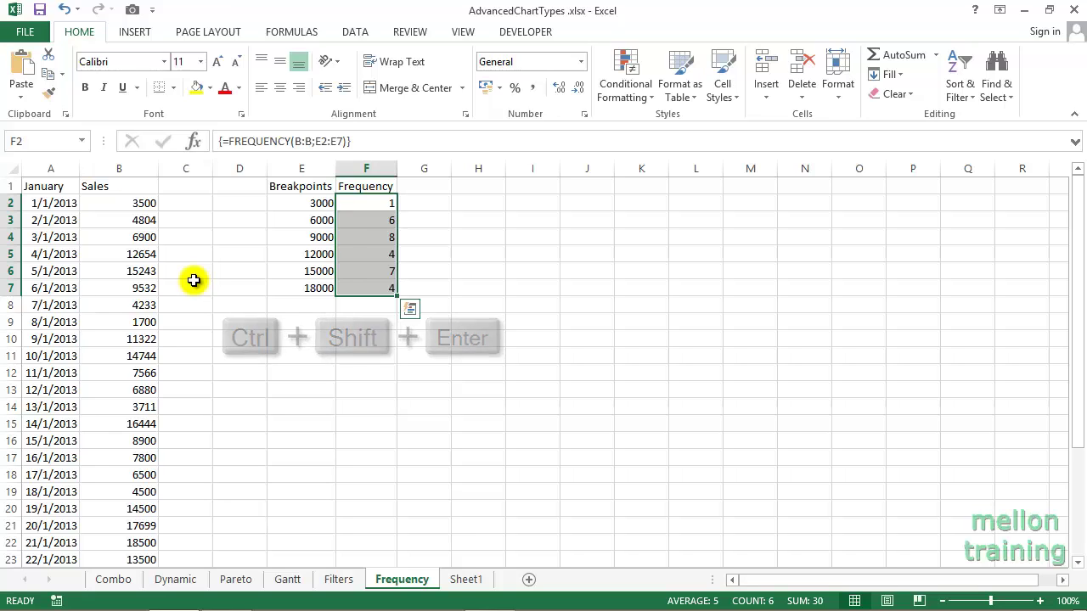
left_click(477, 221)
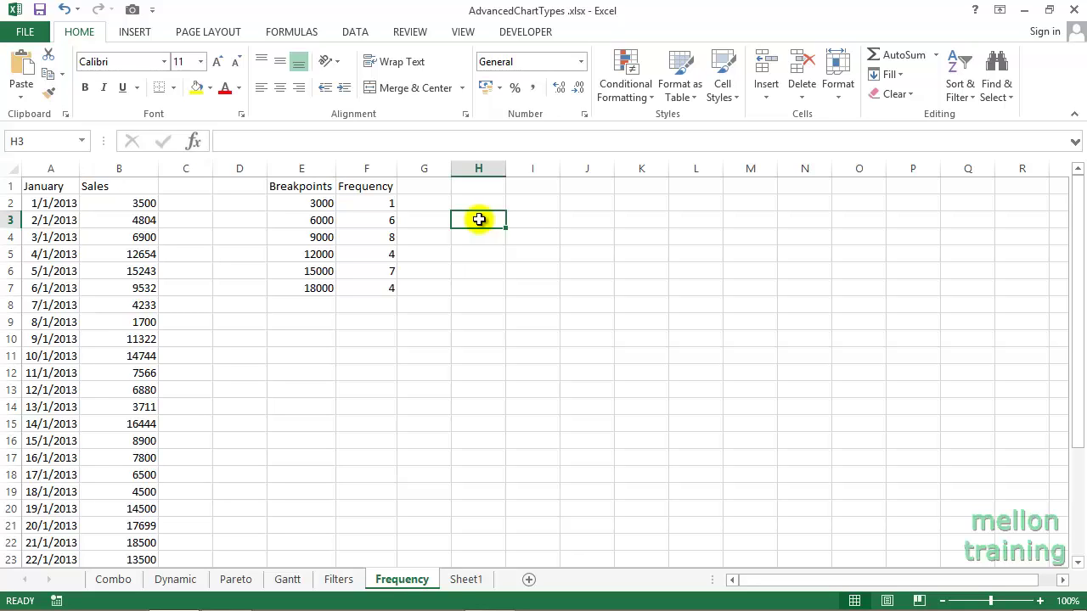
left_click(384, 201)
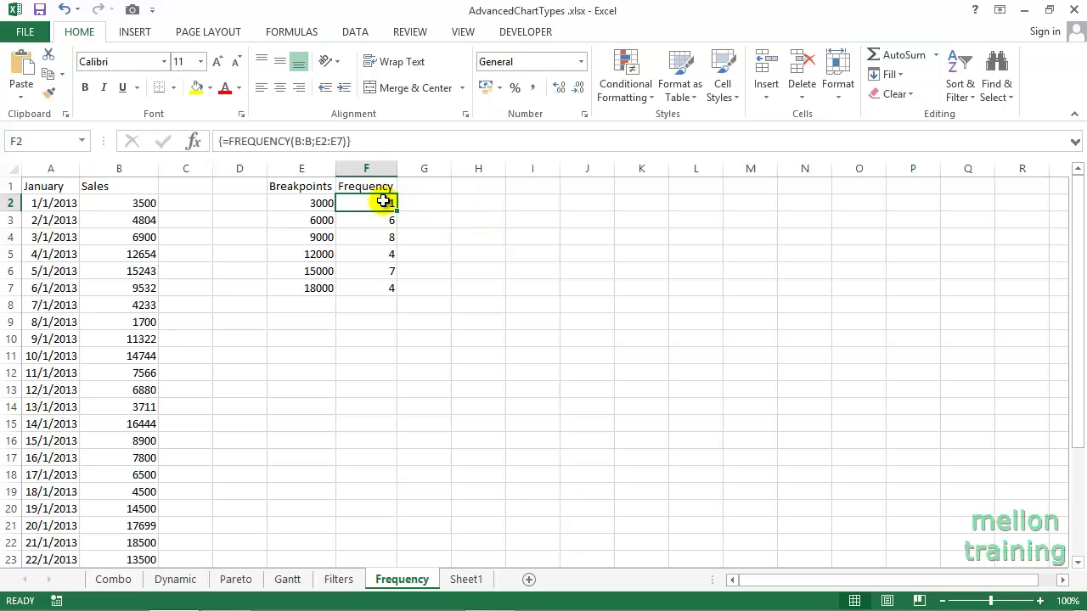
left_click(383, 253)
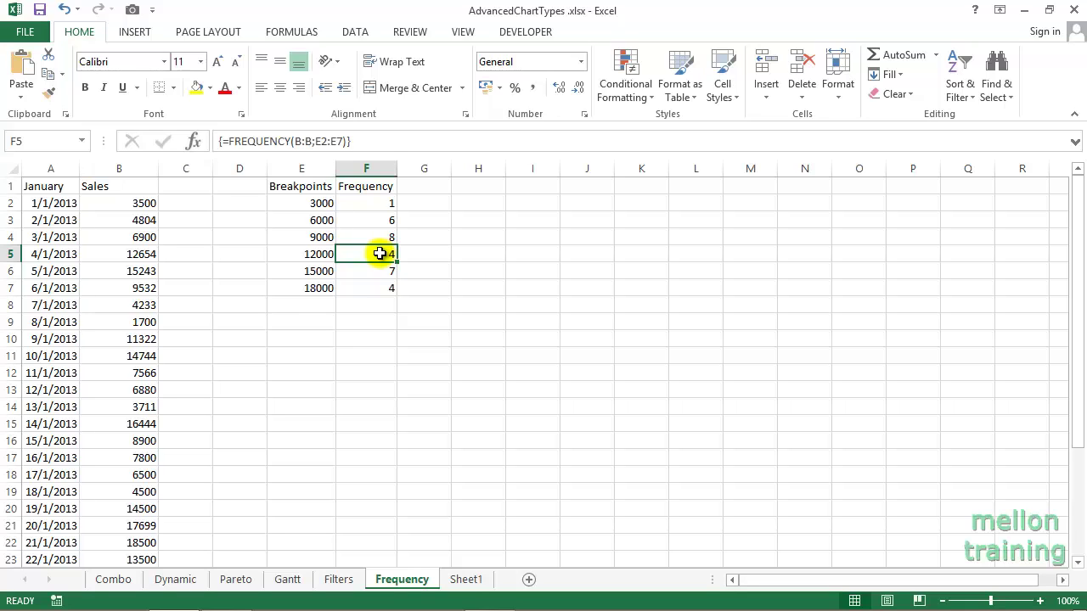
left_click(141, 288)
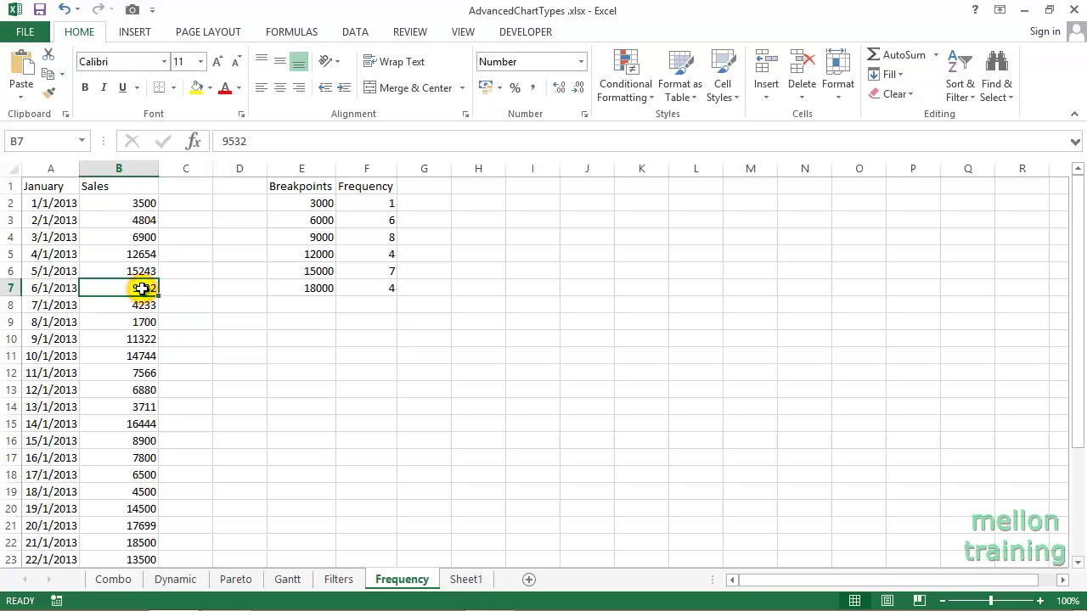
left_click(136, 337)
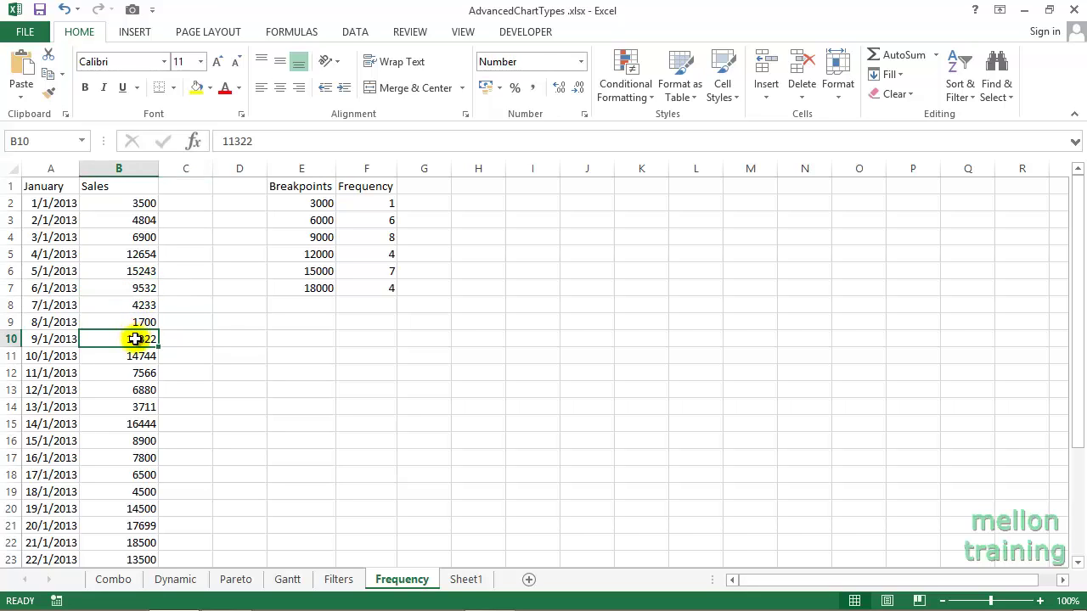
scroll(140, 452, "down", 1)
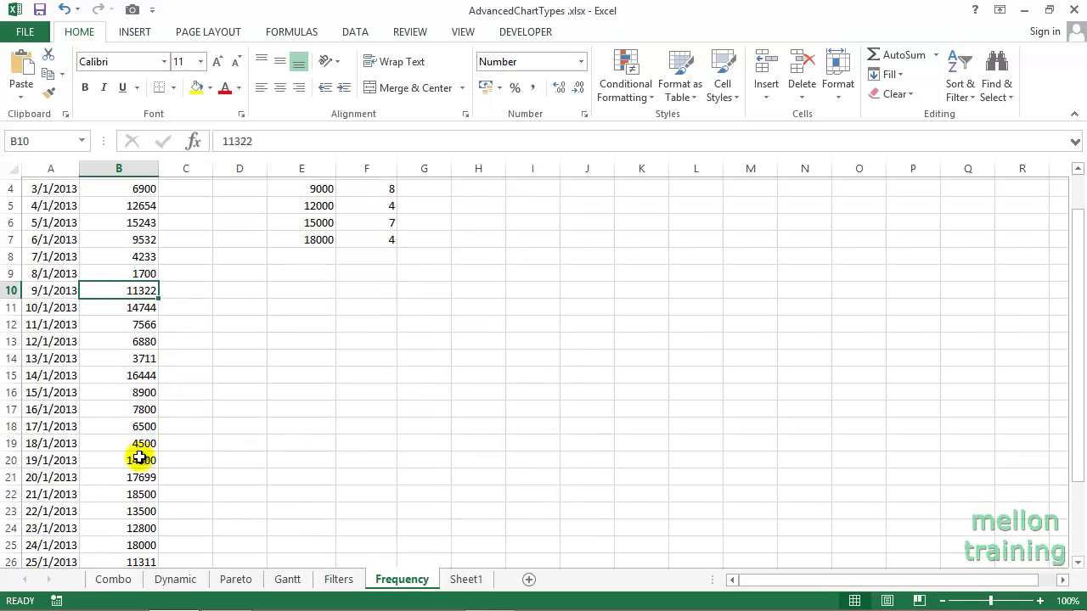
scroll(140, 453, "down", 1)
scroll(200, 448, "down", 1)
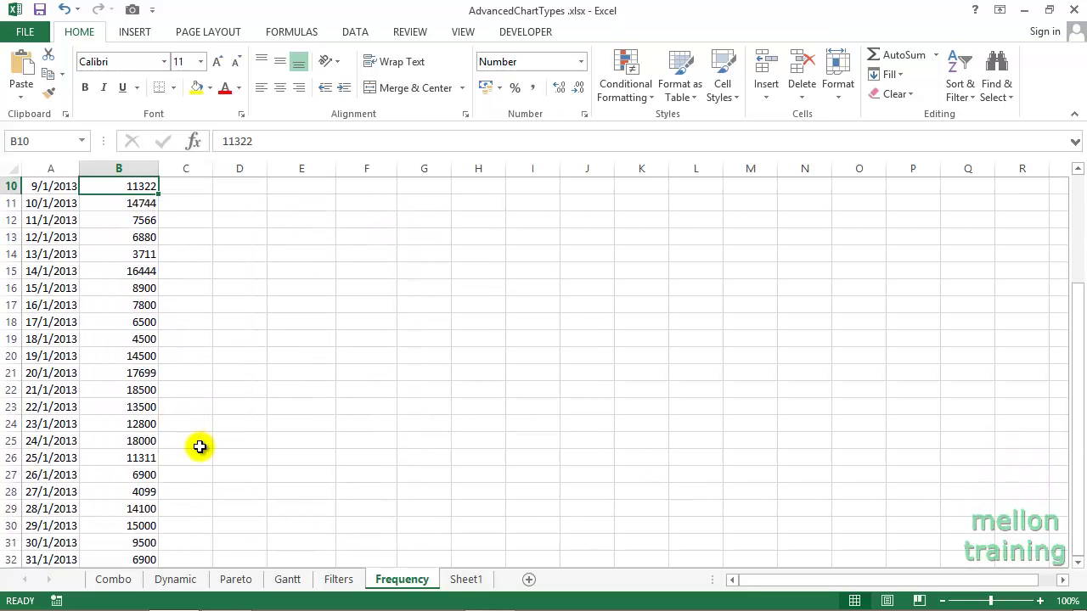
left_click(141, 458)
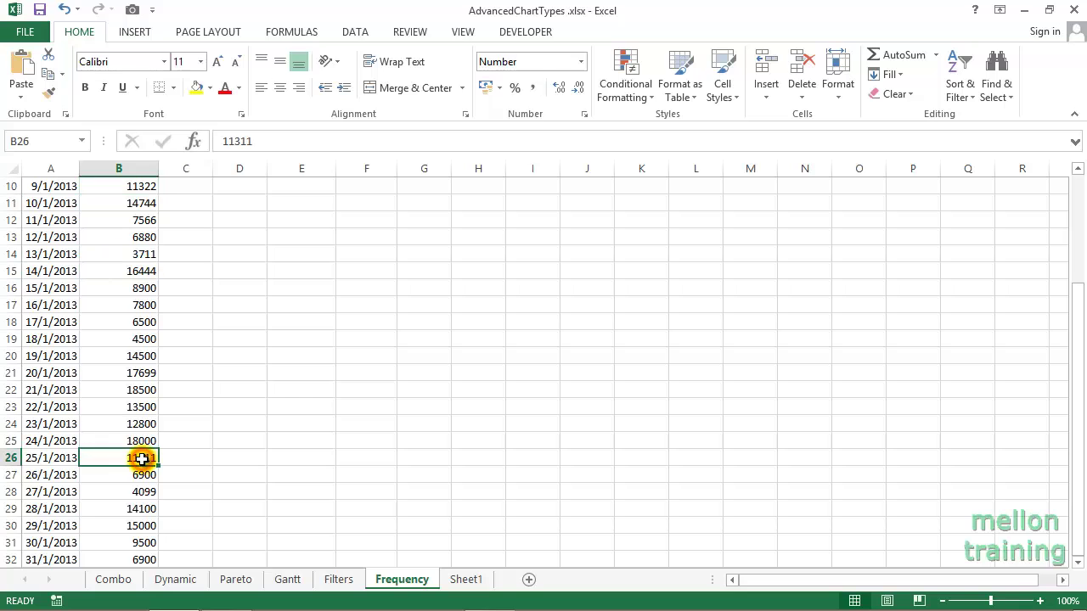
left_click(141, 544)
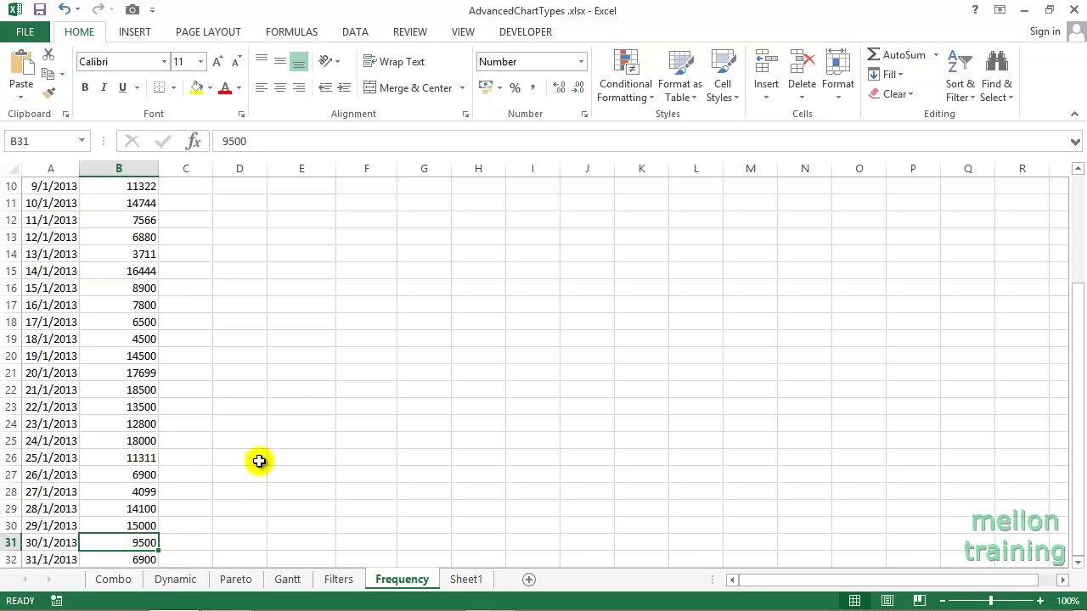
scroll(259, 461, "up", 3)
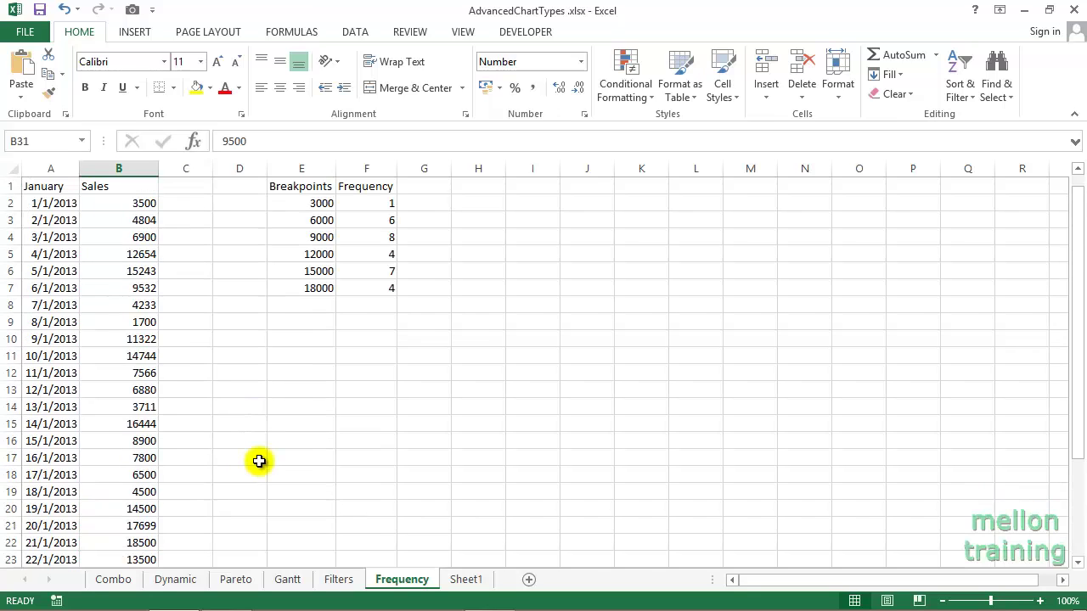
left_click(365, 253)
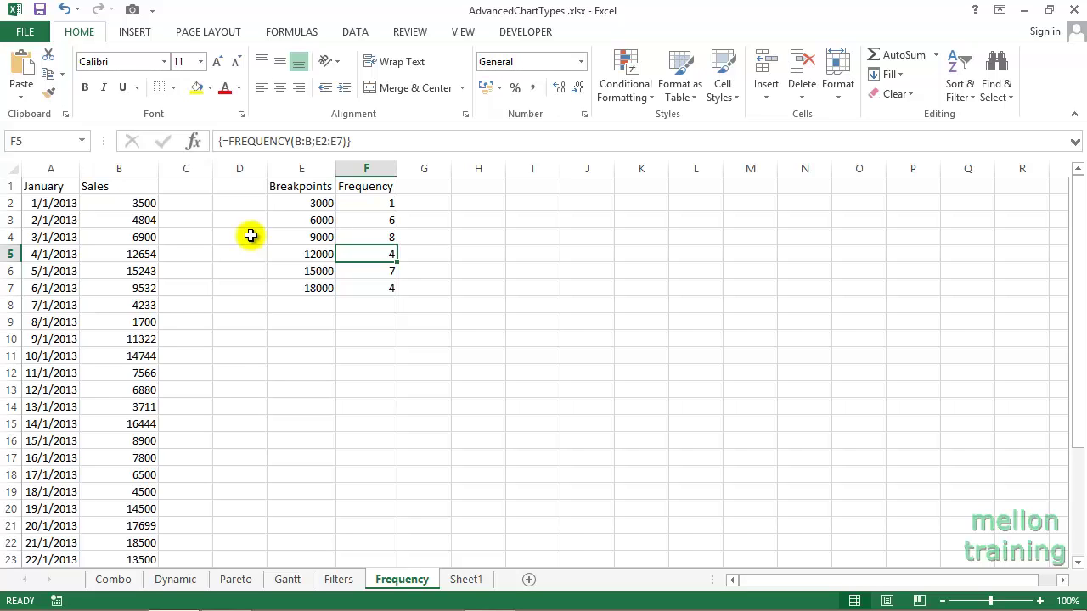
Select E2:F7 and preview it as a Clustered Bar chart under Recommended Charts
left_click(307, 203)
left_click_drag(307, 203, 362, 286)
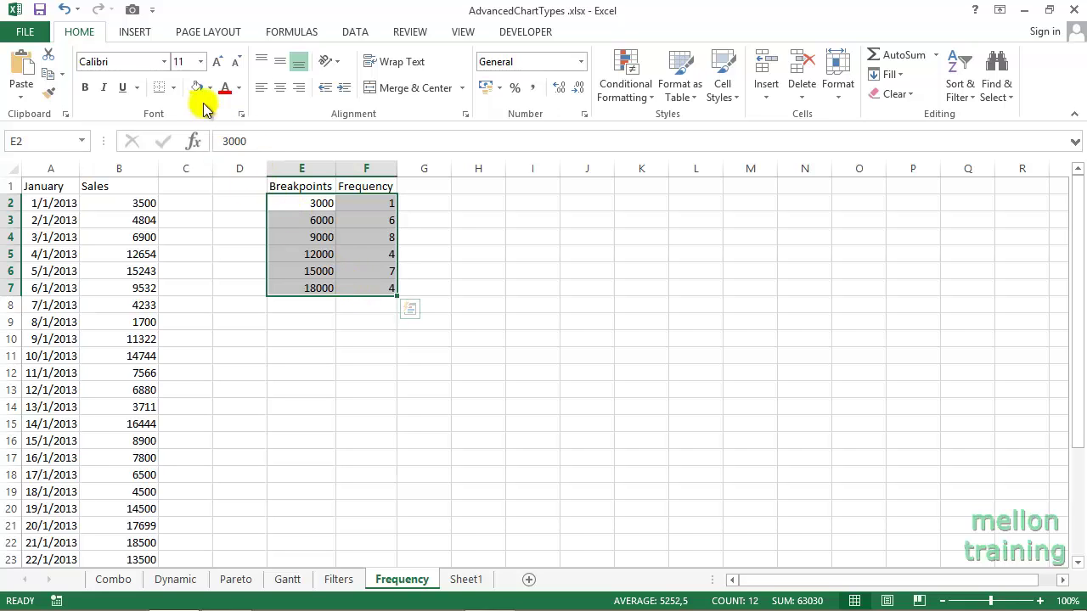
left_click(136, 32)
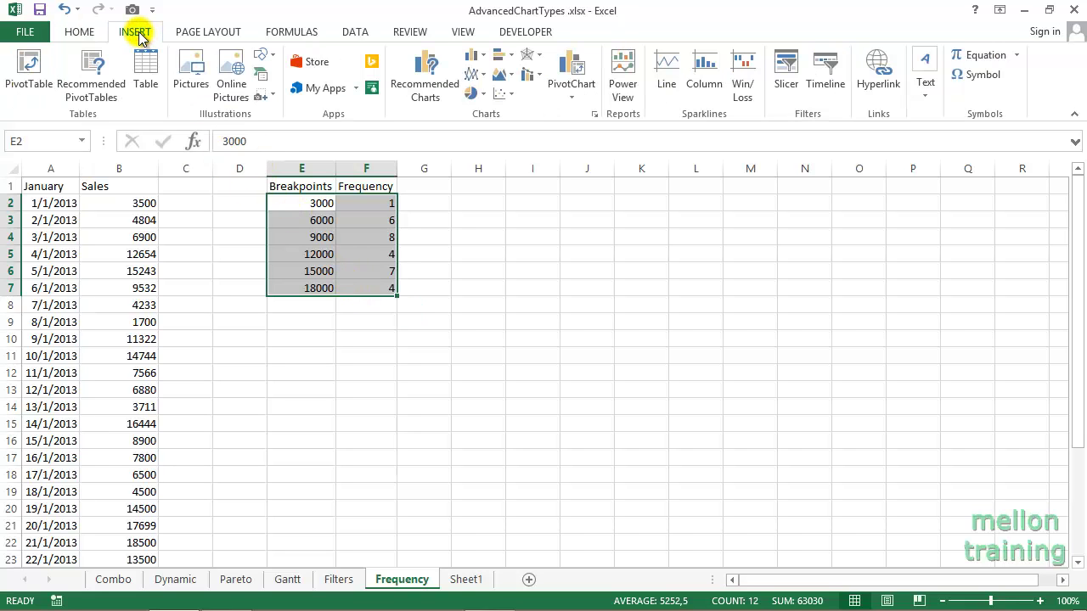
left_click(424, 83)
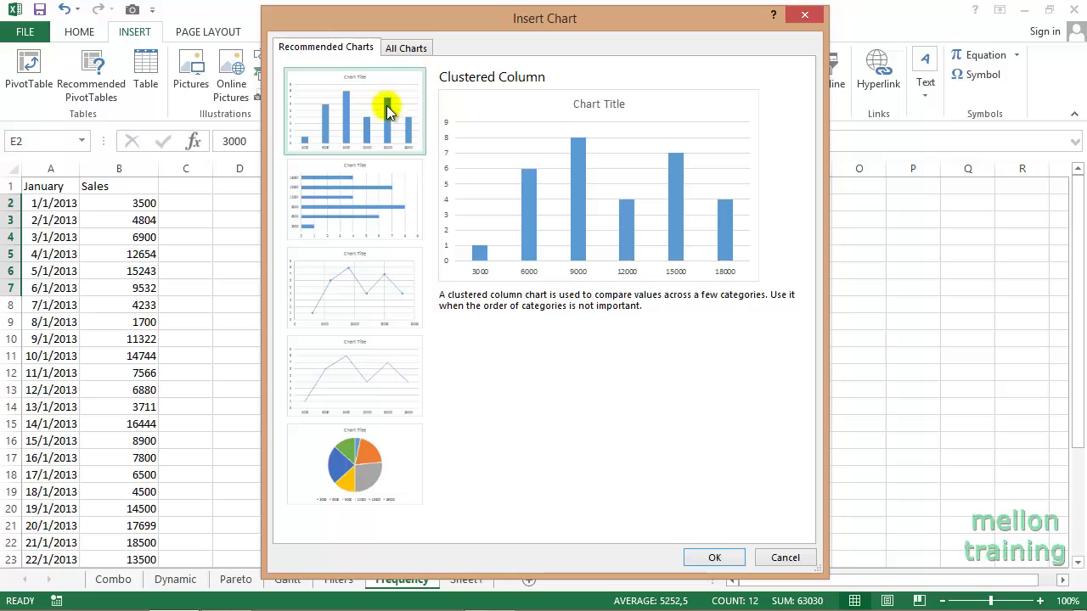
left_click(346, 202)
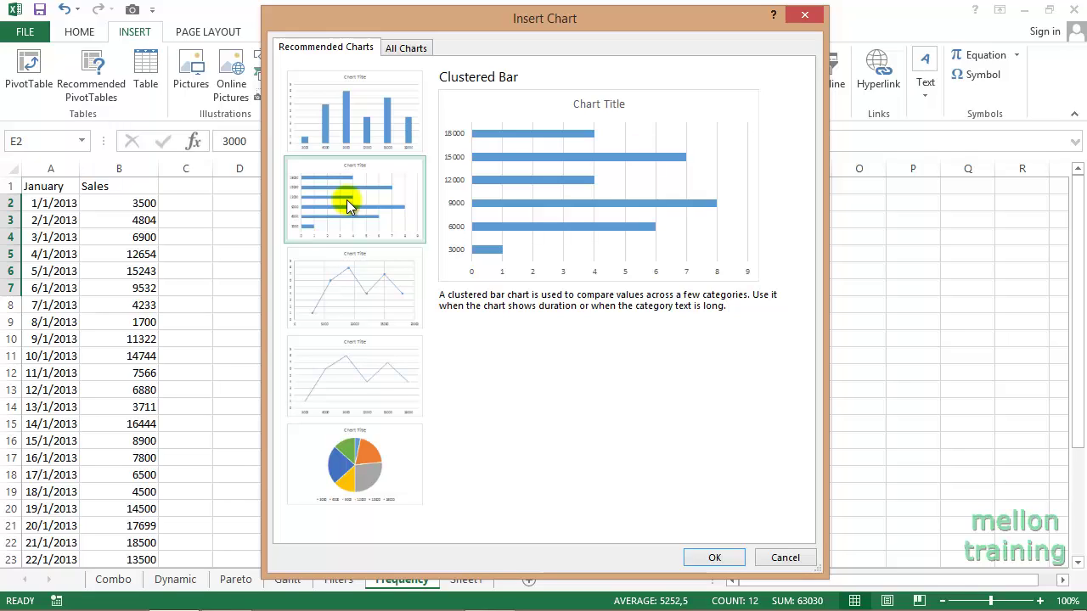
Insert the clustered bar chart beside the table, enlarge it, and add centred data labels
left_click(715, 557)
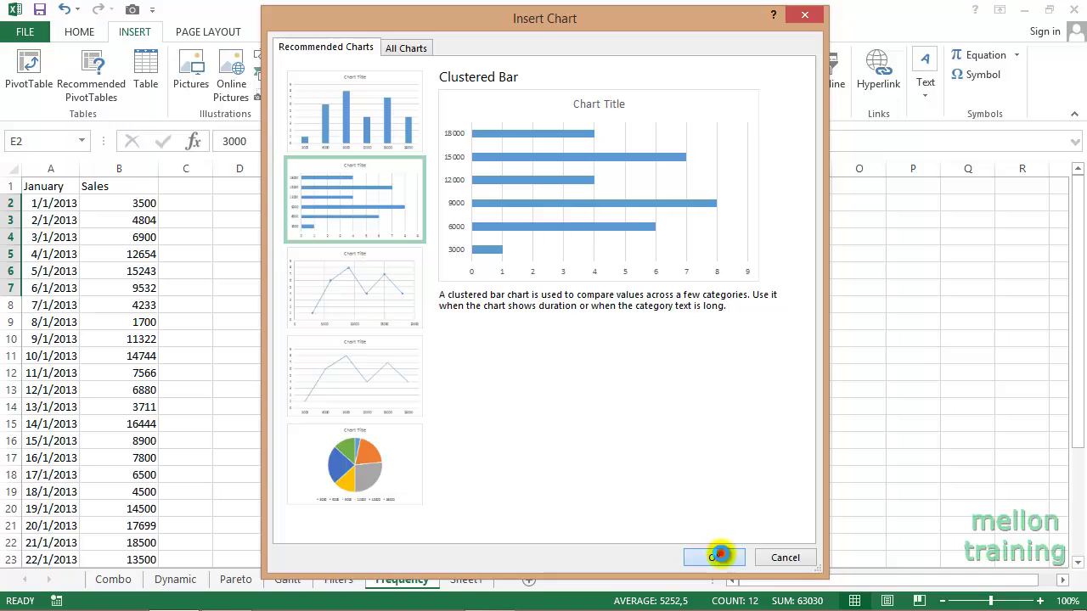
left_click_drag(603, 270, 666, 195)
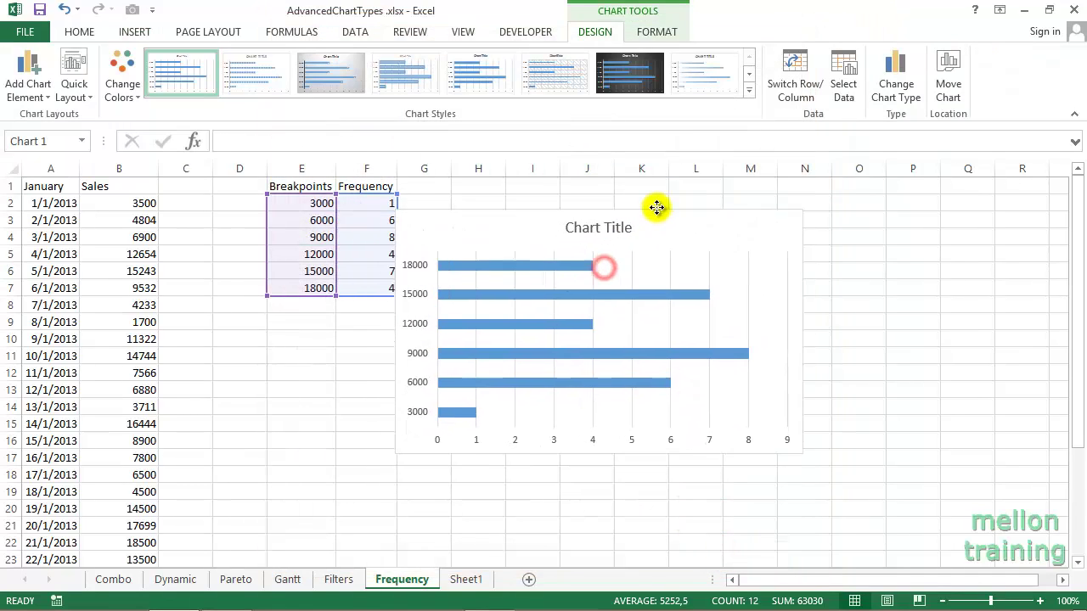
left_click_drag(820, 431, 897, 525)
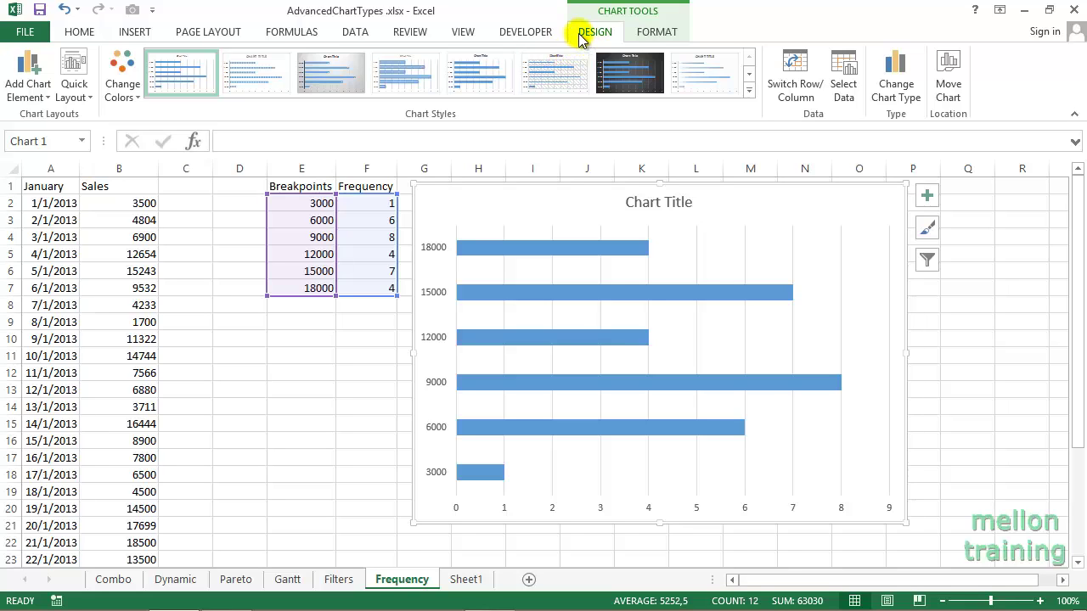
left_click(45, 95)
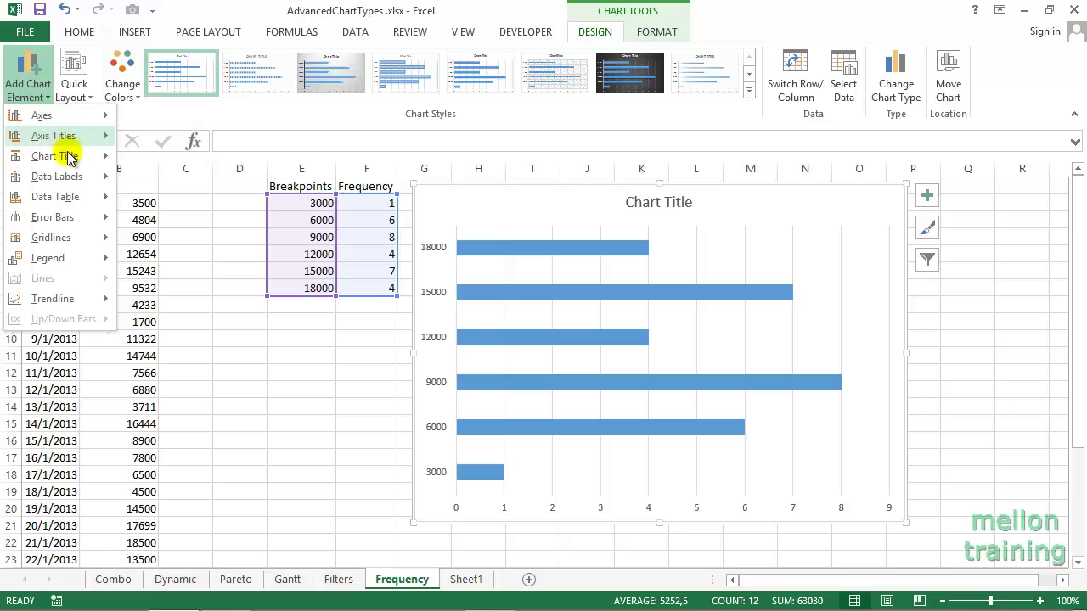
mouse_move(57, 177)
left_click(204, 225)
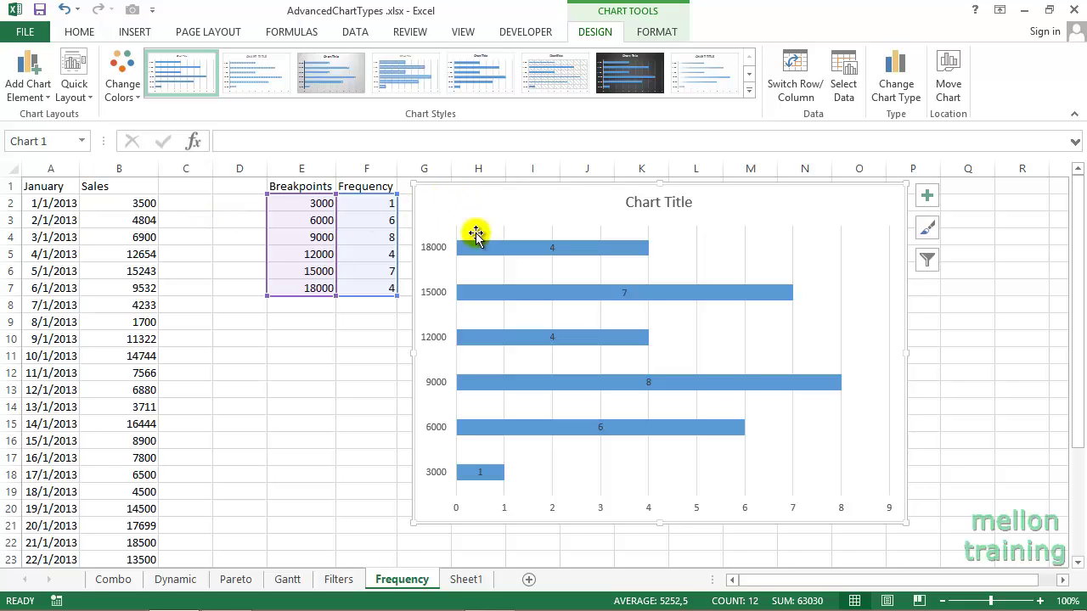
Set the bar series gap width to 10% so the bars nearly touch
left_click(482, 247)
double_click(482, 247)
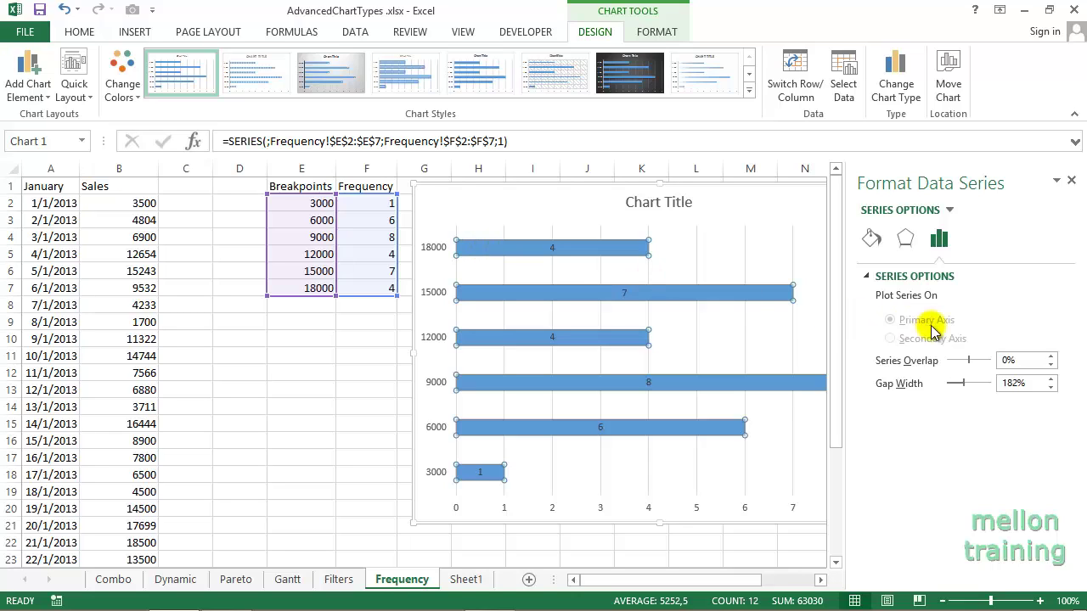
left_click_drag(962, 386, 947, 386)
left_click(1050, 379)
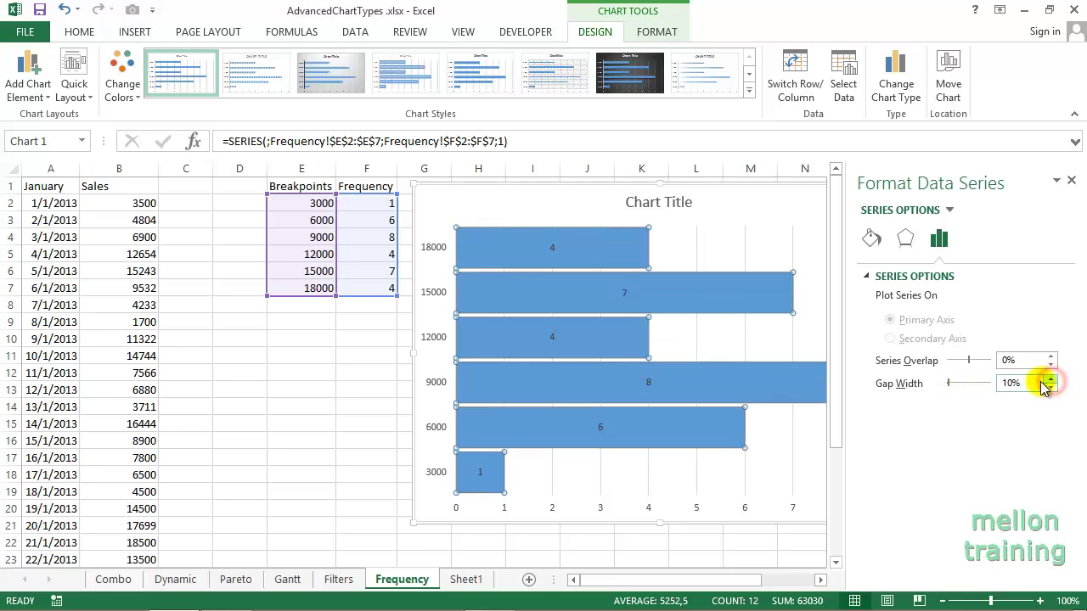
mouse_move(587, 379)
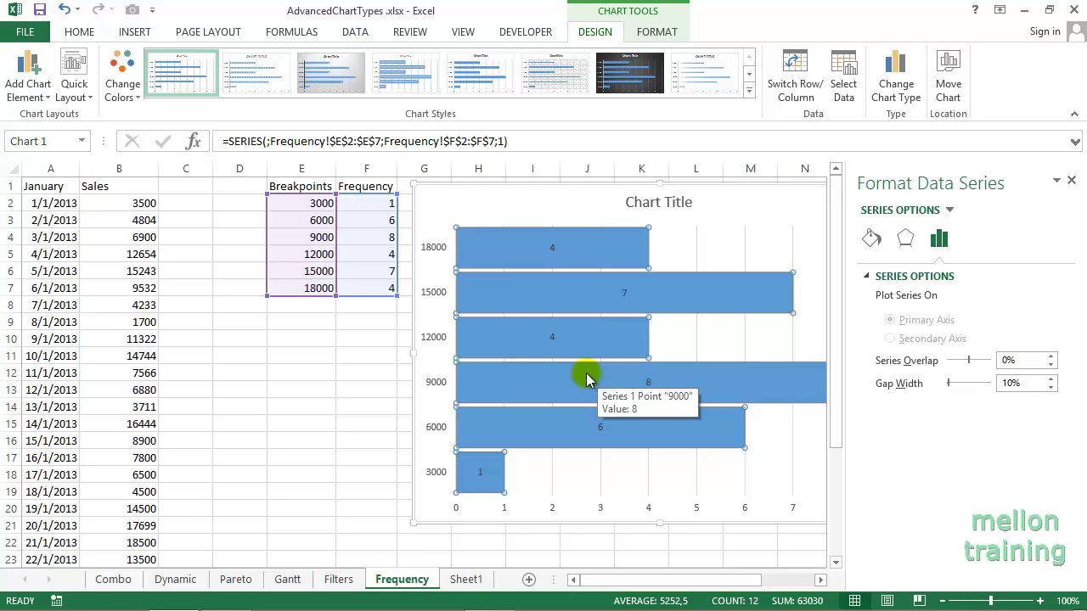
Switch the bars to a gradient fill using the gold radial preset gradient
left_click(872, 240)
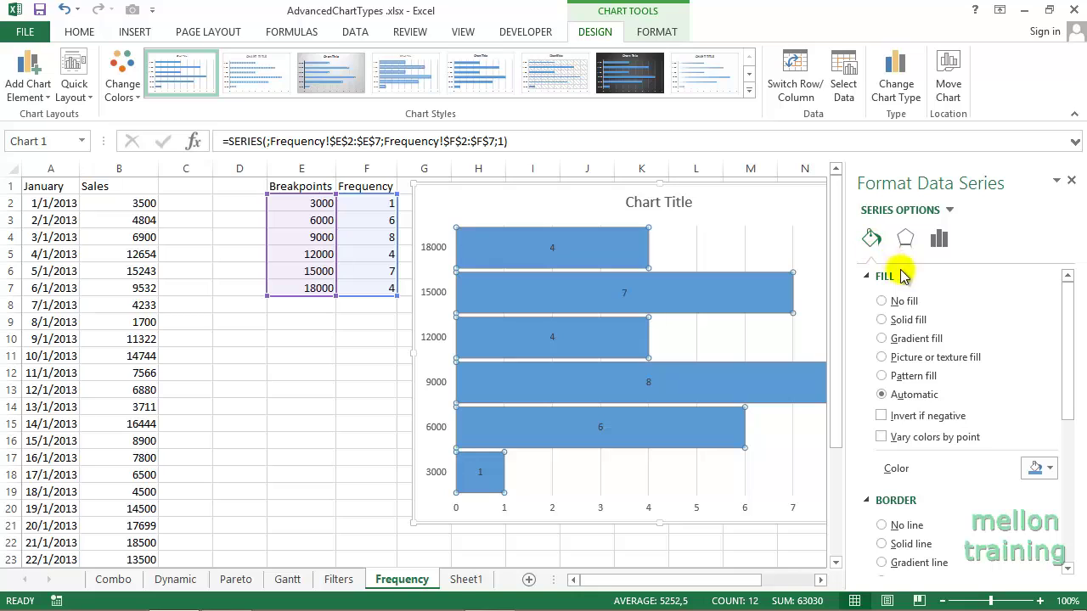
left_click(883, 338)
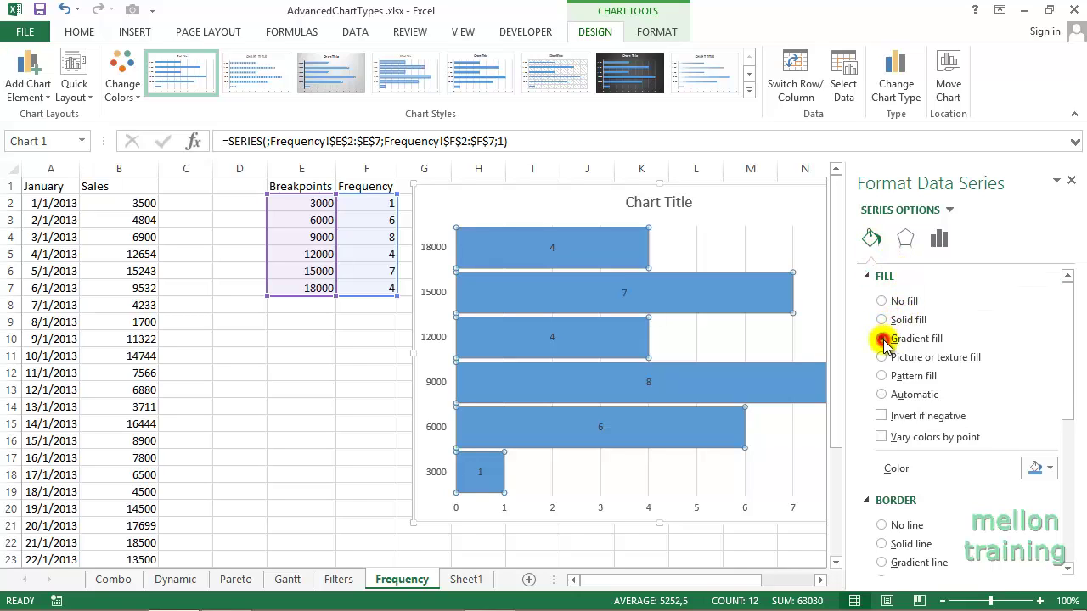
left_click(1050, 468)
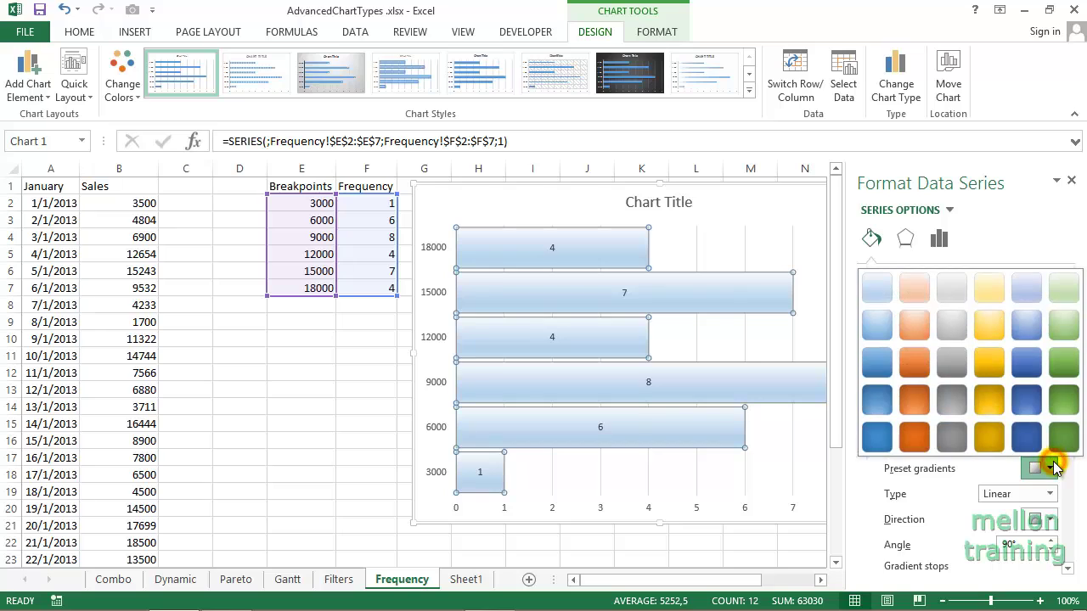
left_click(995, 401)
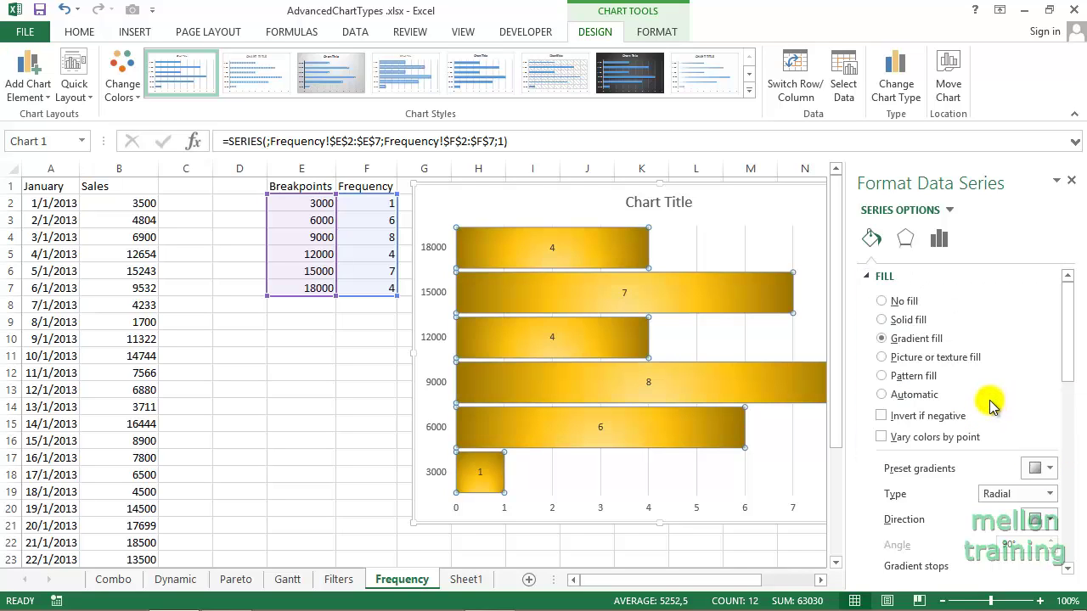